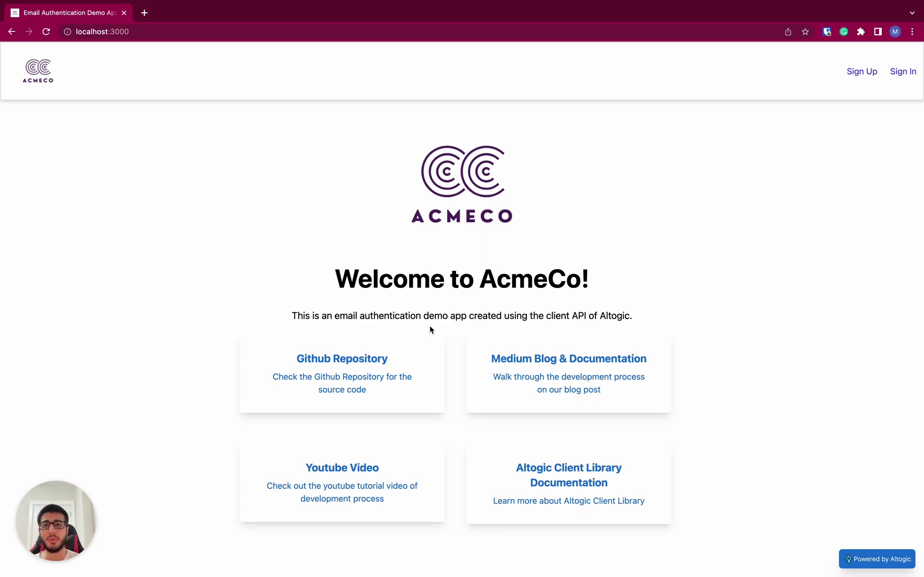
Step: Submit the sign-up form with a new username, email and password
left_click(851, 81)
left_click(518, 210)
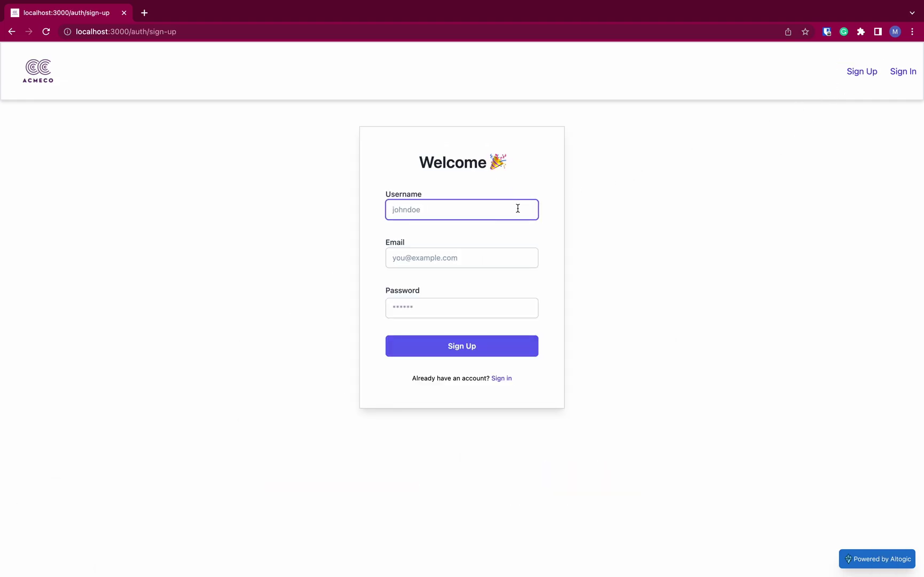
key("Tab")
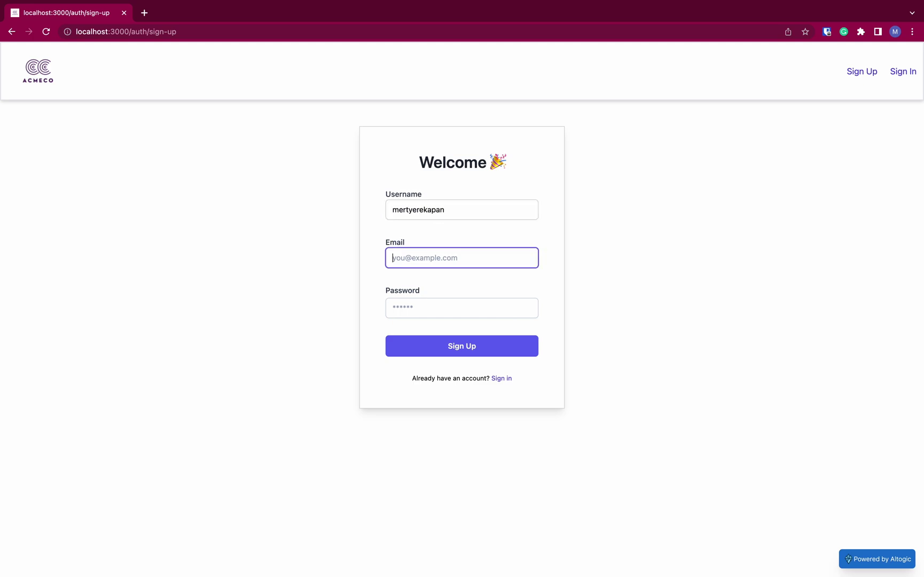
key("Tab")
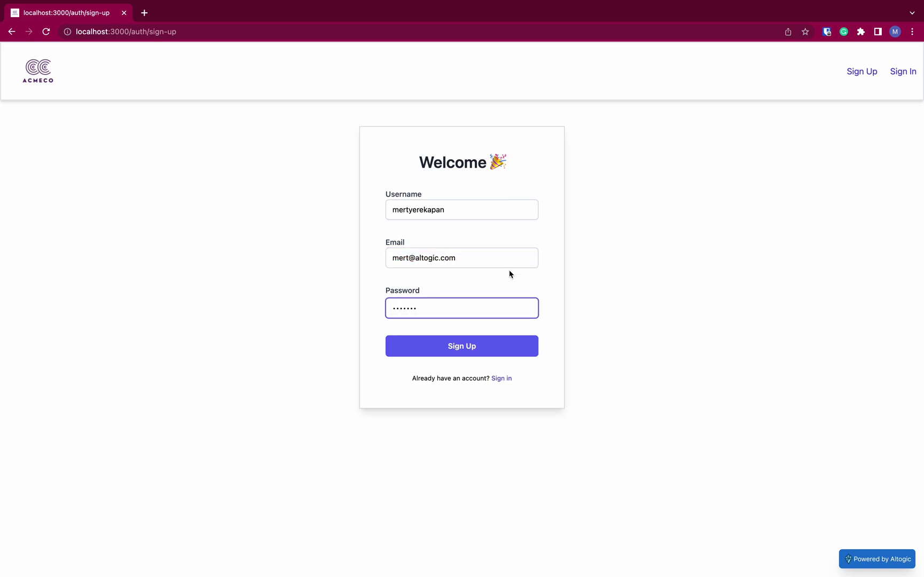
left_click(486, 345)
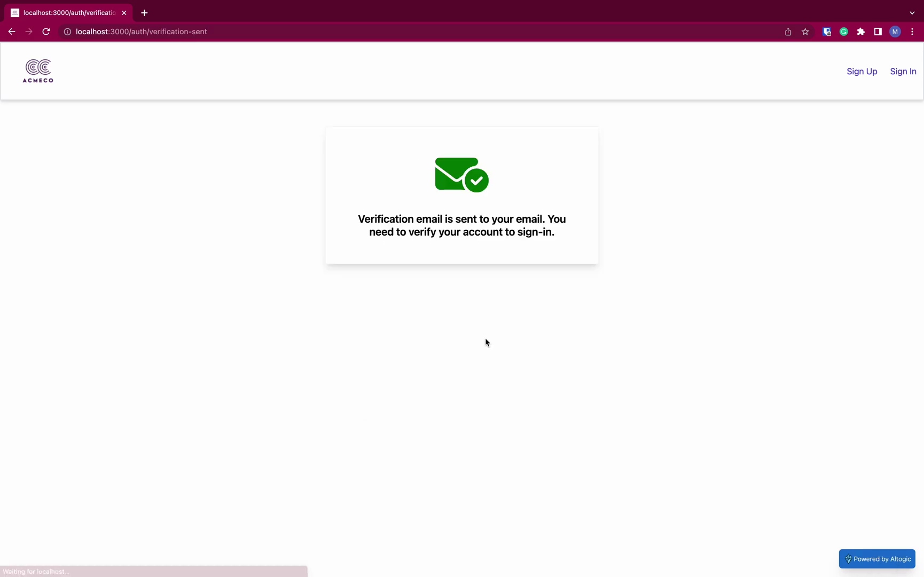
Step: Confirm the account through the 'Confirm your email' link in the Mail app
left_click_drag(359, 216, 518, 214)
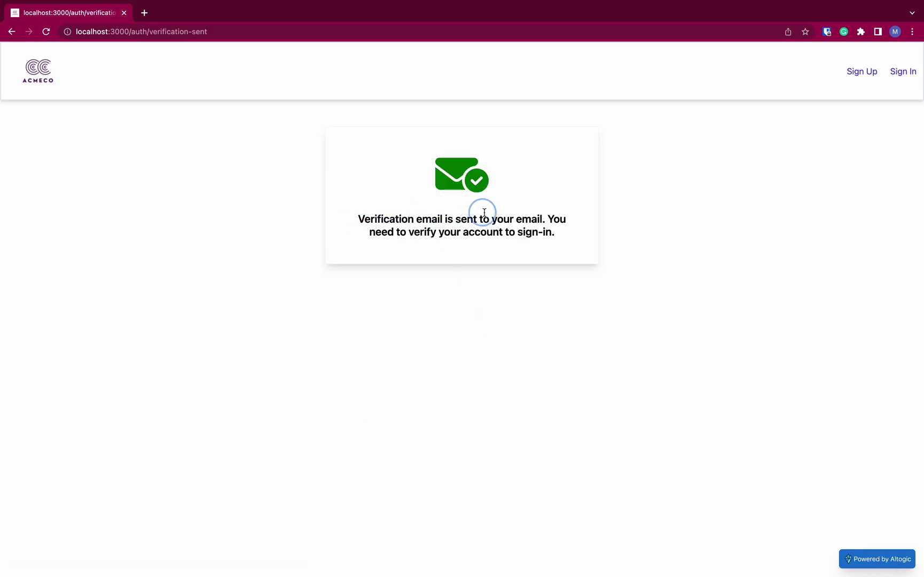
left_click(521, 214)
key("ctrl+Right")
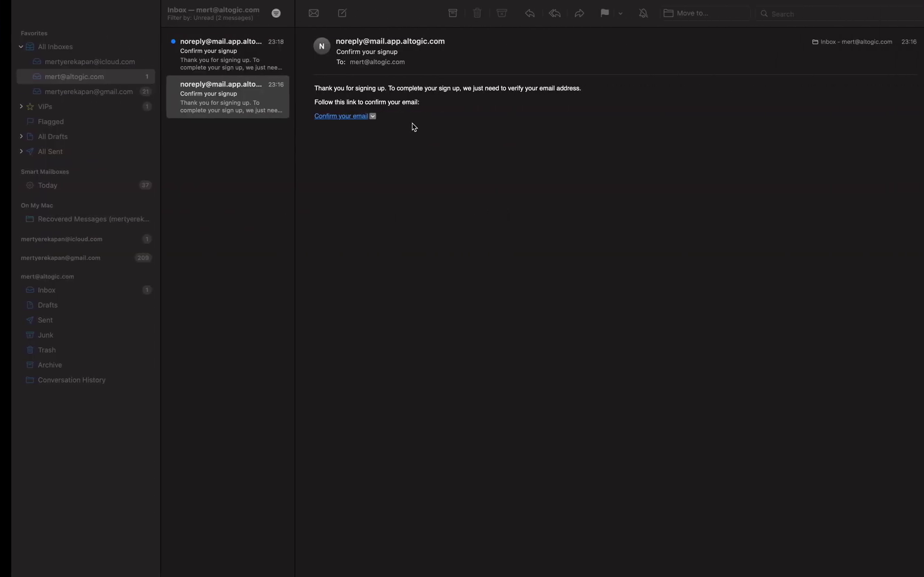
left_click(346, 117)
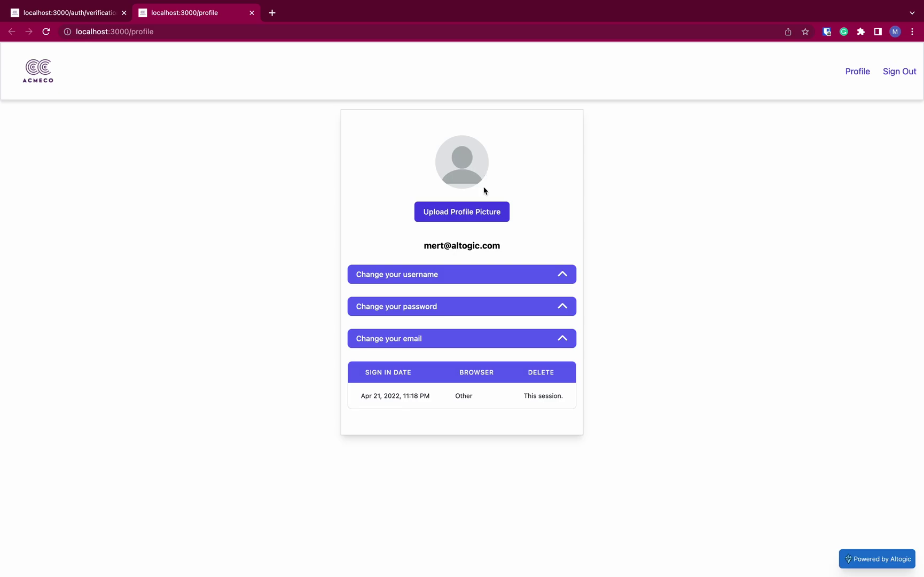
Step: Upload dooku.jpeg as the profile picture, remove it, then upload babyoda.jpeg instead
left_click(484, 219)
double_click(354, 225)
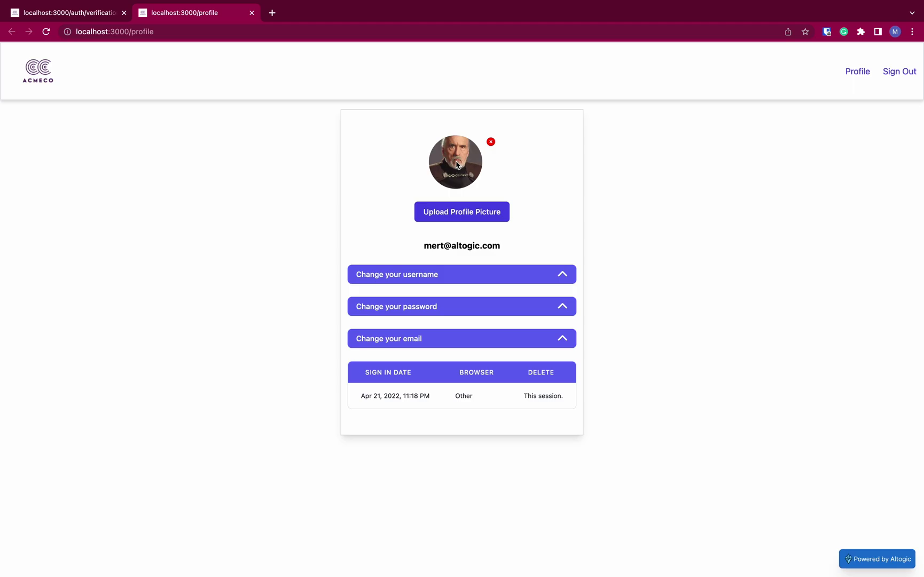
left_click(491, 142)
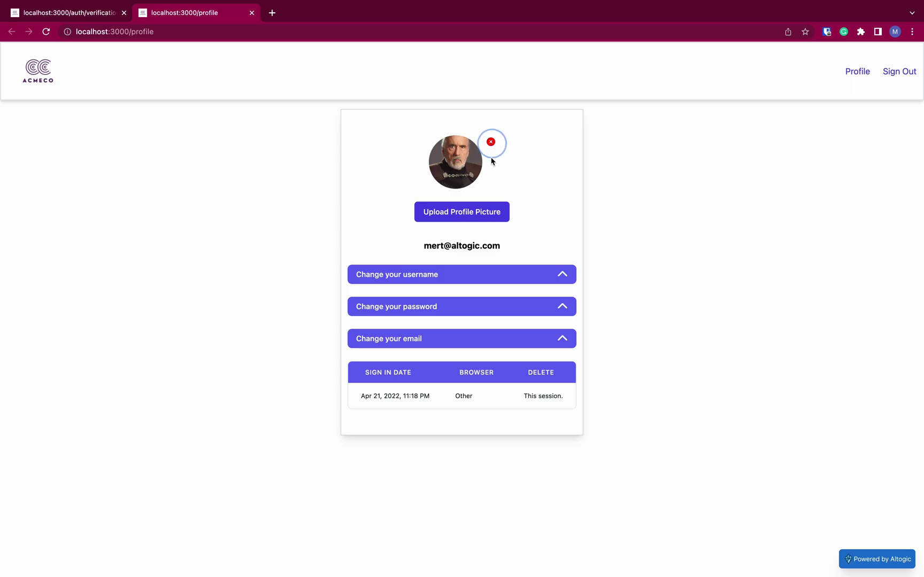
left_click(476, 210)
double_click(394, 210)
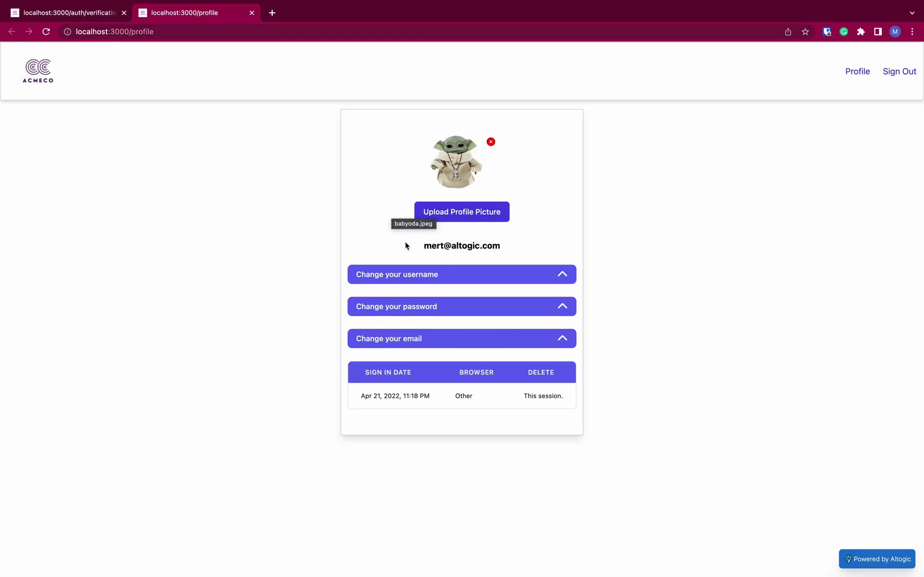
Step: Change the account username to 'mert' and close the username form
left_click(431, 273)
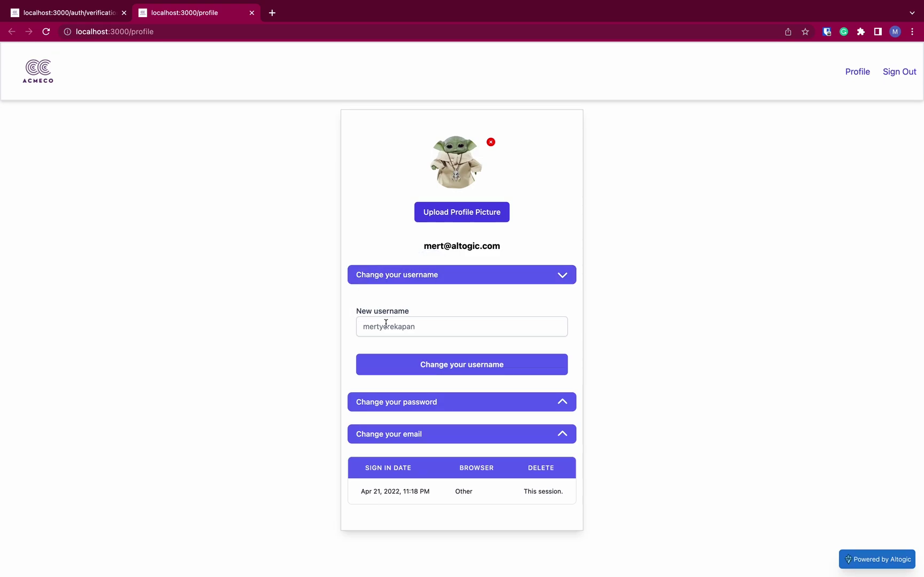
double_click(415, 327)
type("mert")
left_click(435, 373)
left_click(421, 320)
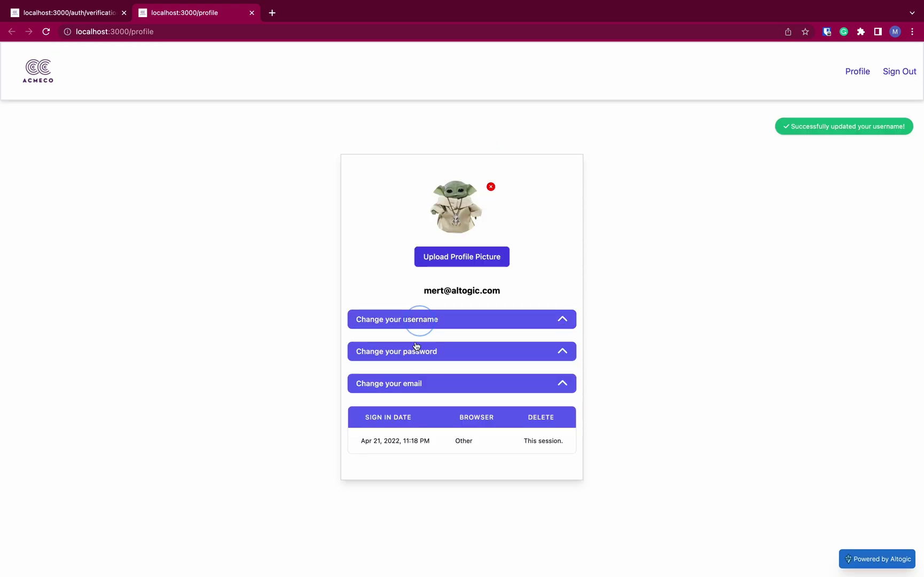
Step: Expand and collapse the password and email change forms, then check the session row
left_click(407, 351)
left_click(382, 352)
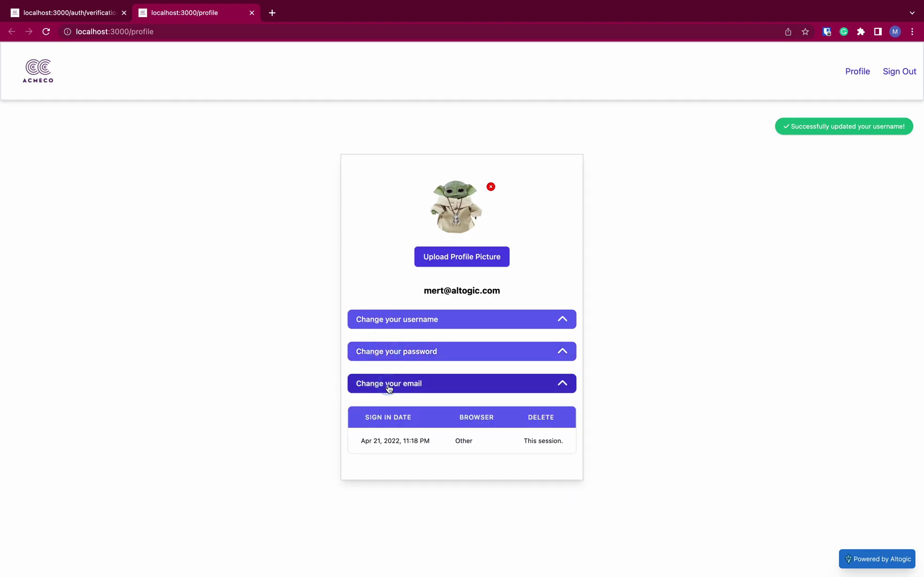
left_click(388, 384)
left_click(435, 344)
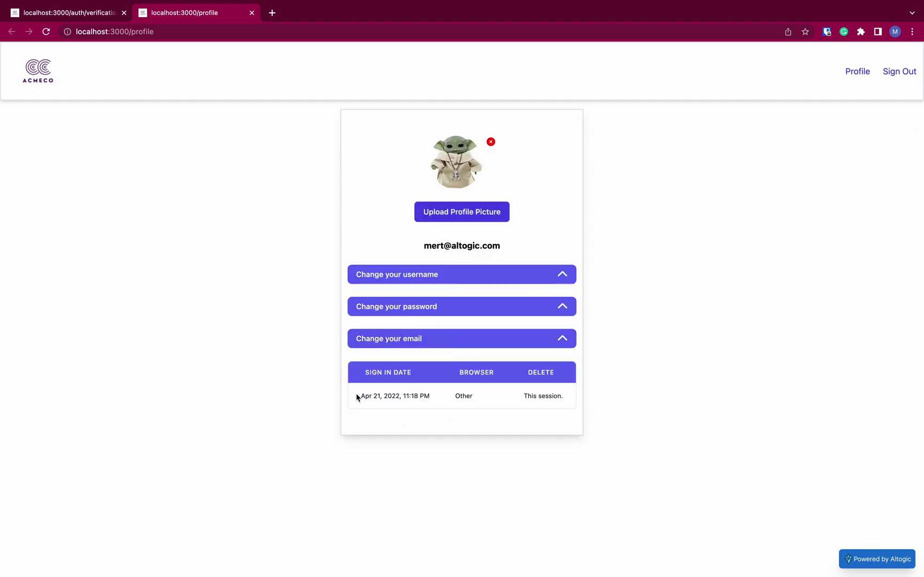
left_click_drag(357, 397, 580, 402)
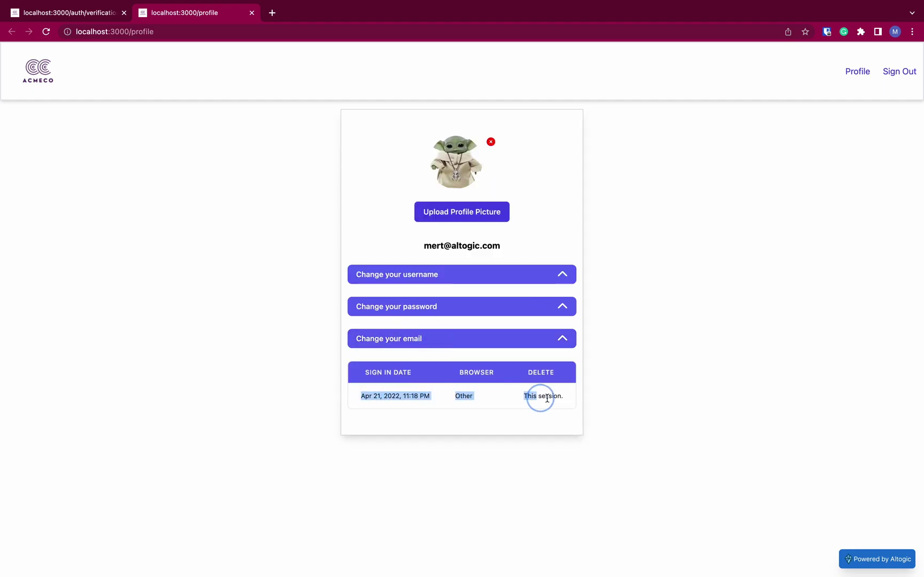
left_click(618, 402)
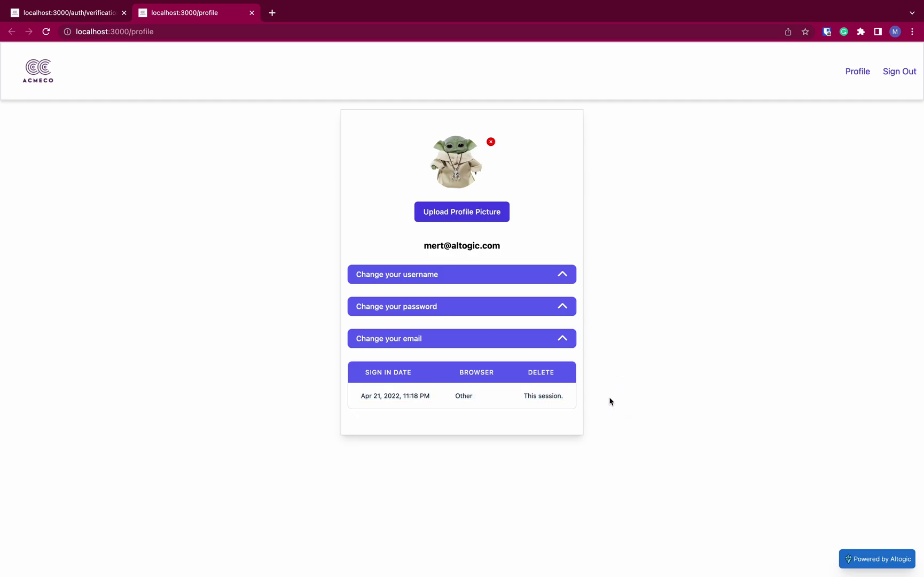
Step: Close the verification tab and load localhost:3000 in a new Incognito window
left_click(123, 12)
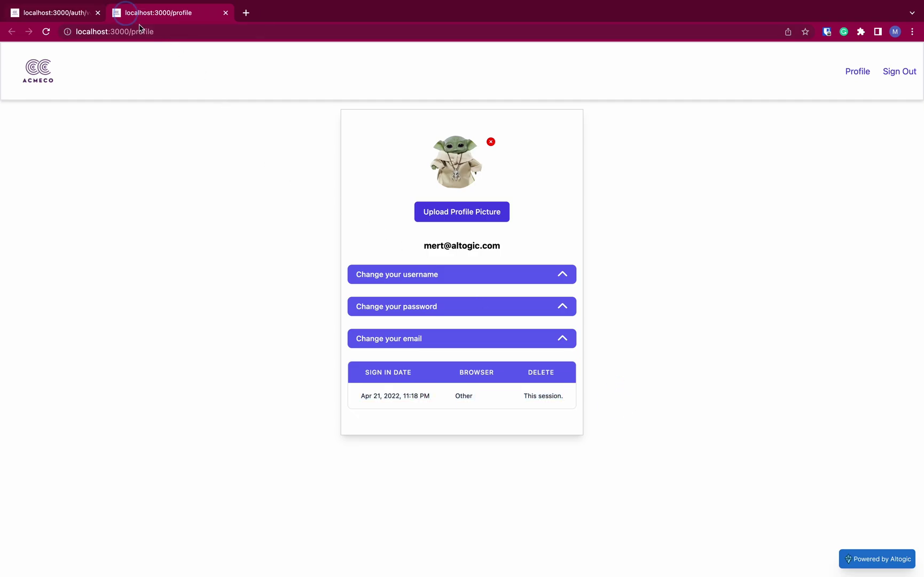
key("super+shift+n")
type("local")
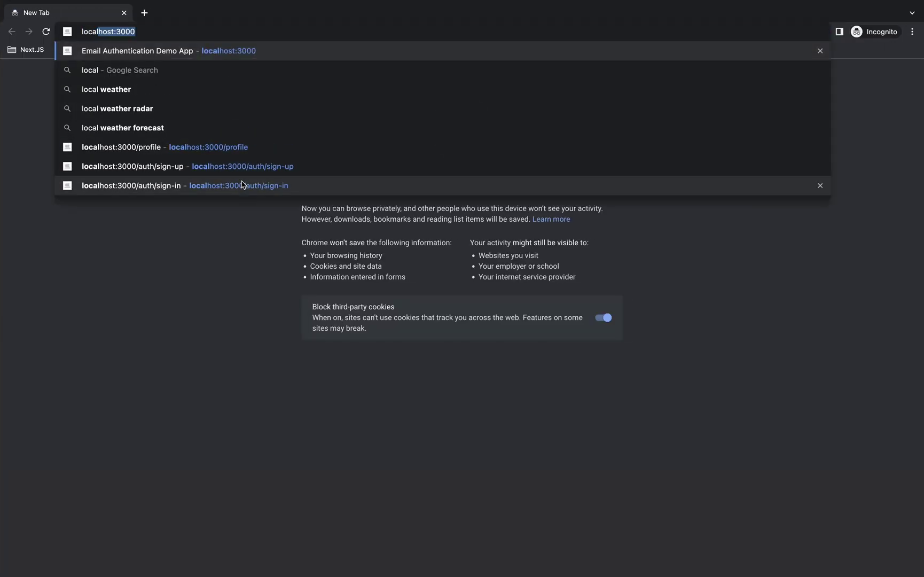
key("Return")
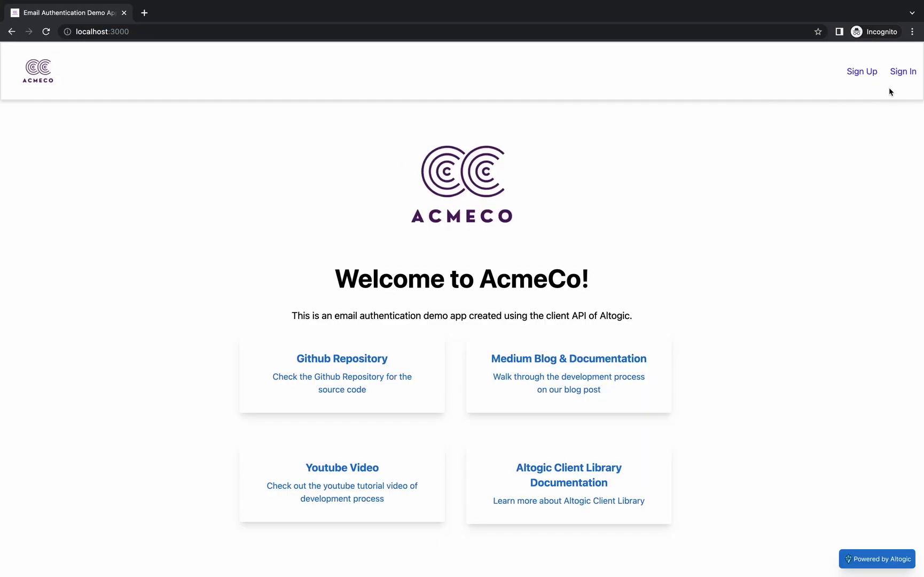
Step: Sign in to the same account with its email and password
left_click(894, 81)
left_click(904, 77)
left_click(526, 213)
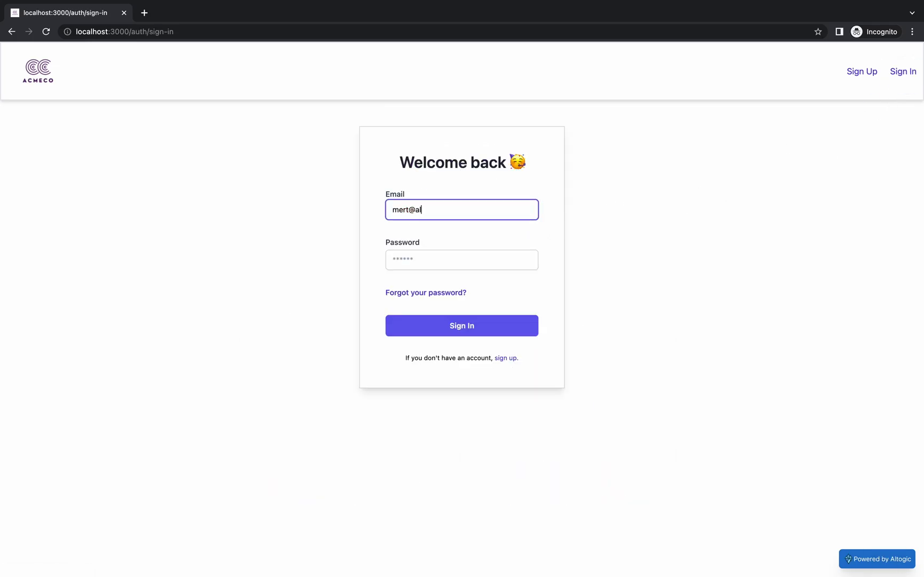
key("Tab")
type("123")
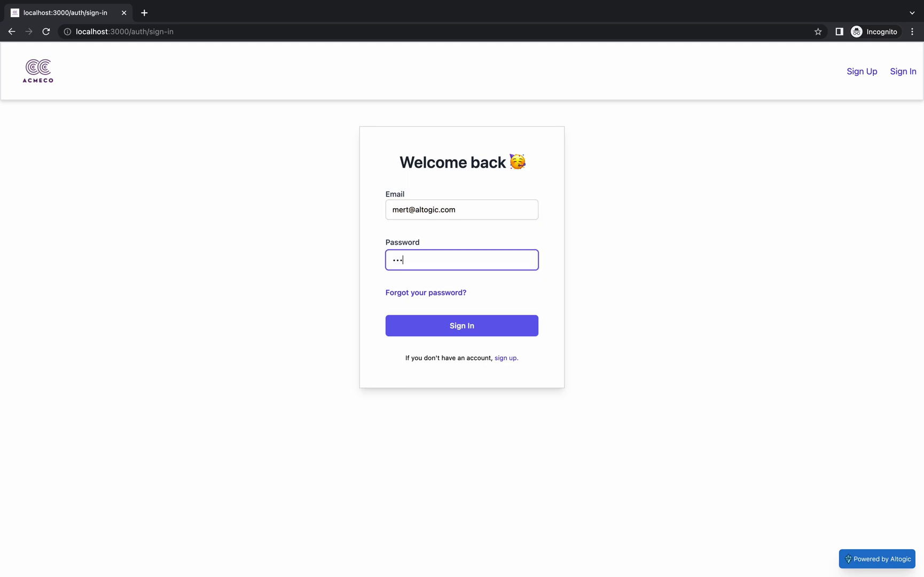
type("4567")
left_click(481, 328)
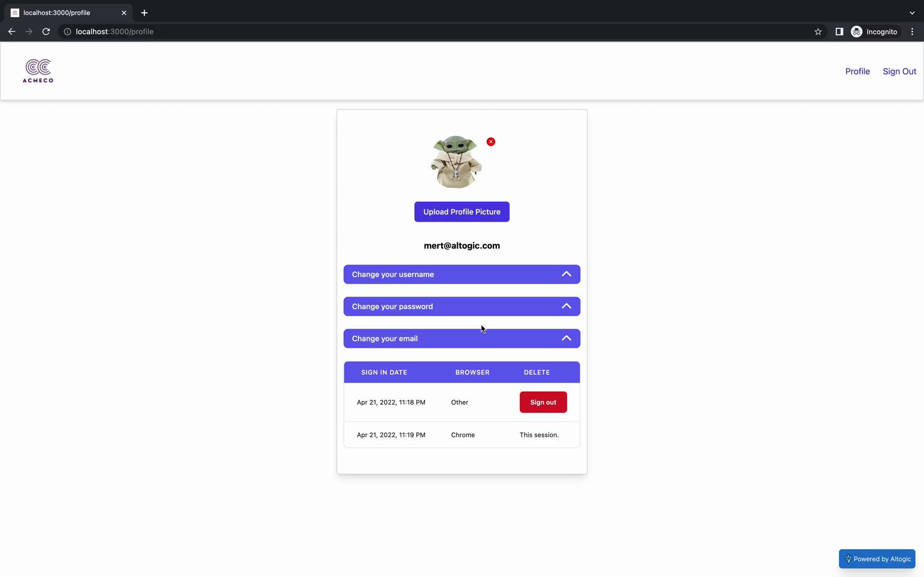
Step: From the original window, sign out the private window's Chrome session
key("super+r")
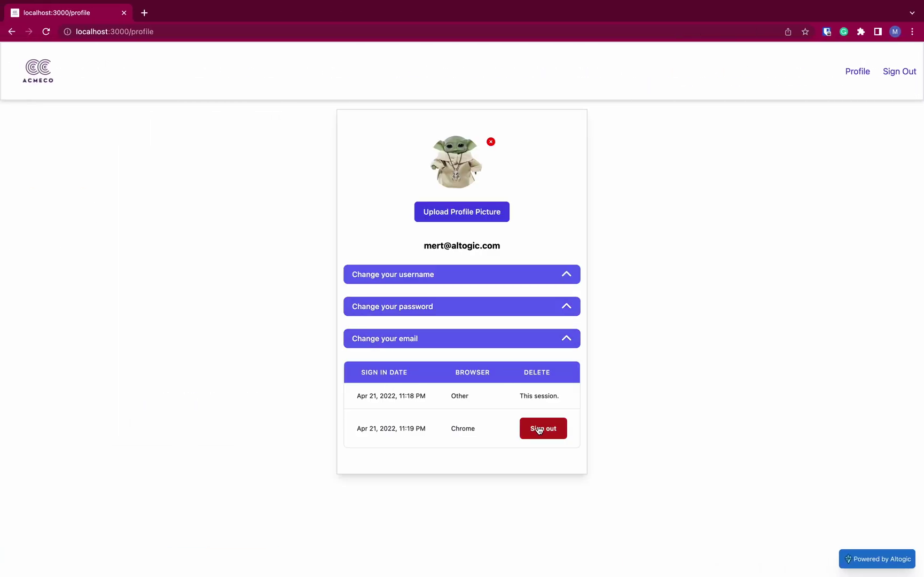
left_click(551, 431)
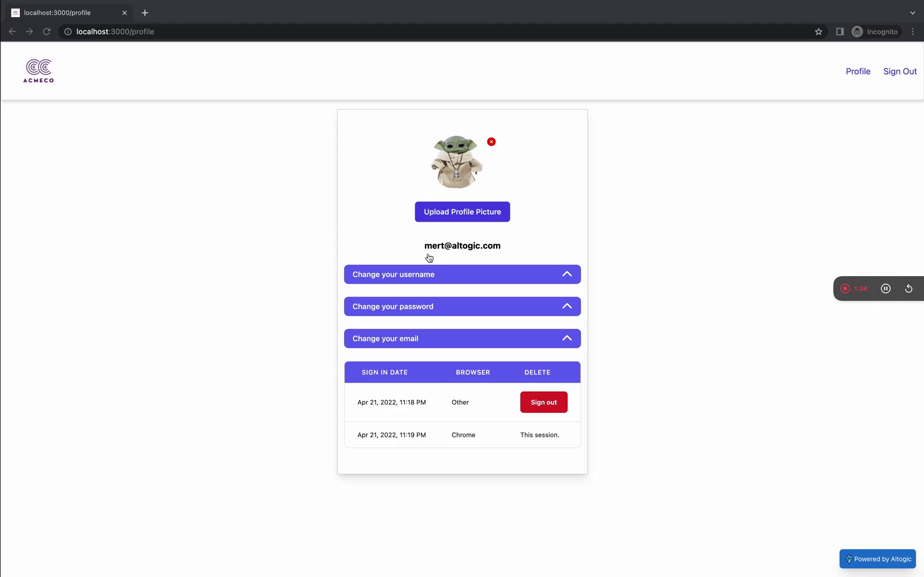
left_click(468, 221)
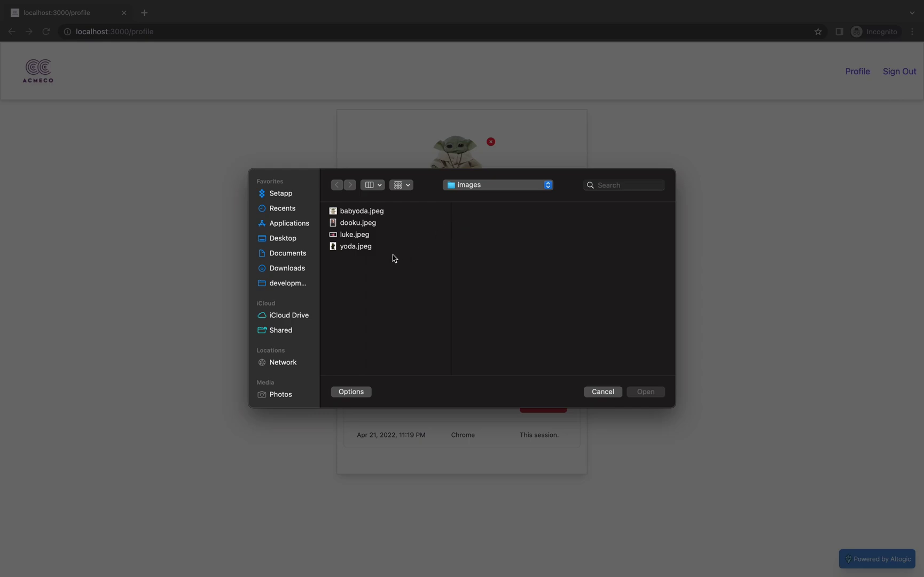
Step: Upload yoda.jpeg as the profile picture from the revoked private window
left_click(365, 249)
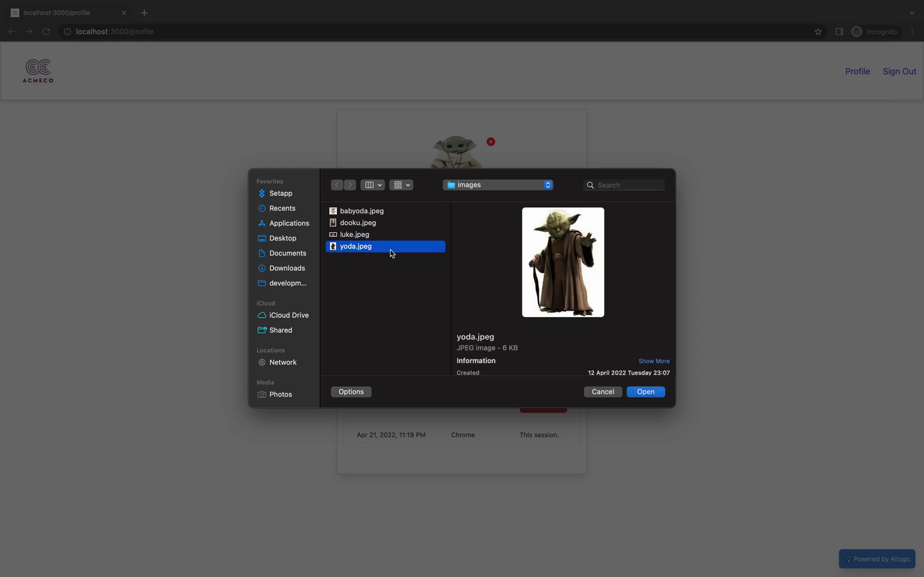
double_click(390, 251)
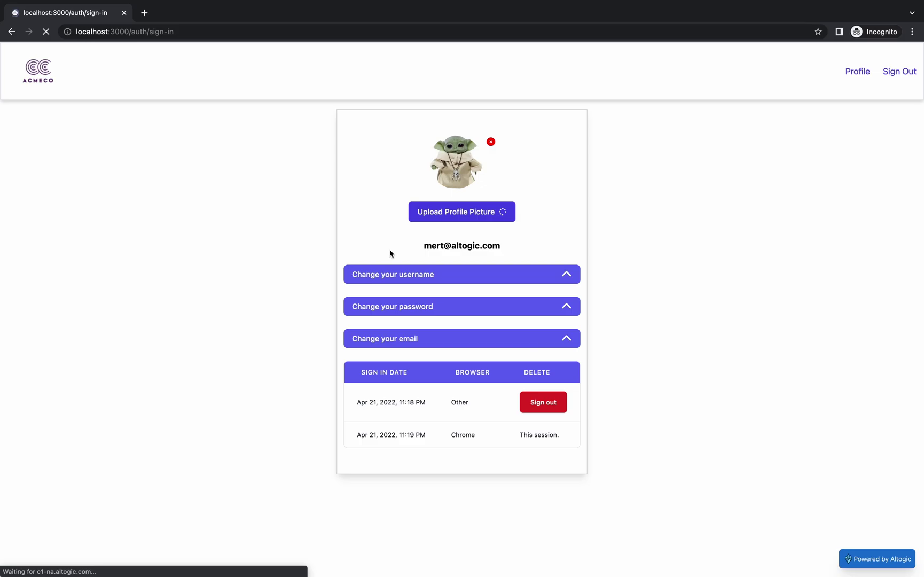